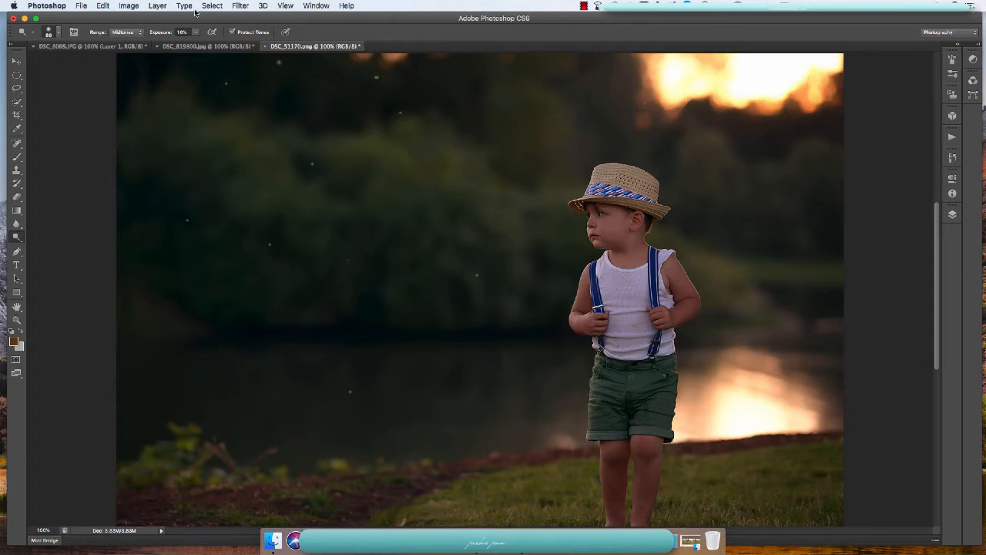
- Add a new gradient fill layer over the photo with the default layer settings
left_click(158, 5)
mouse_move(178, 98)
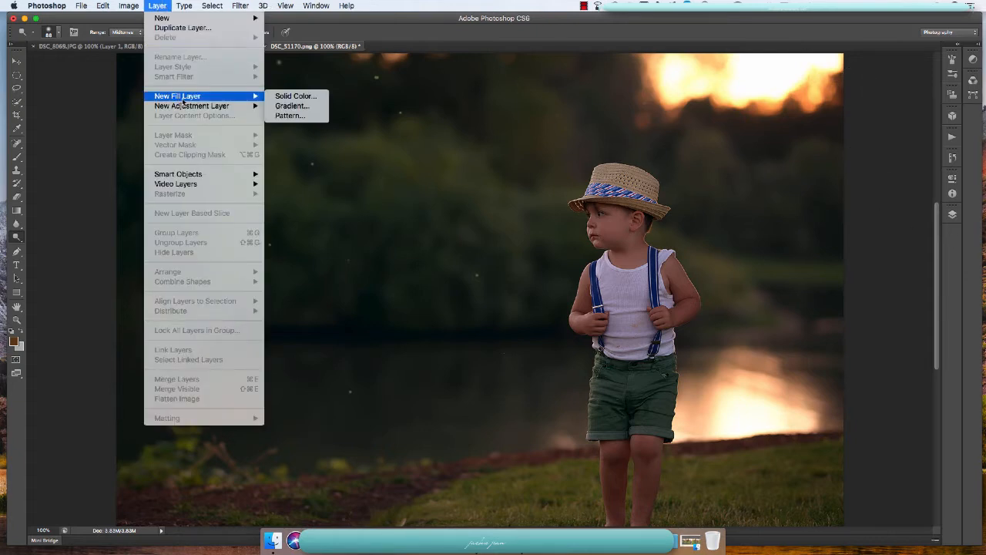
left_click(293, 106)
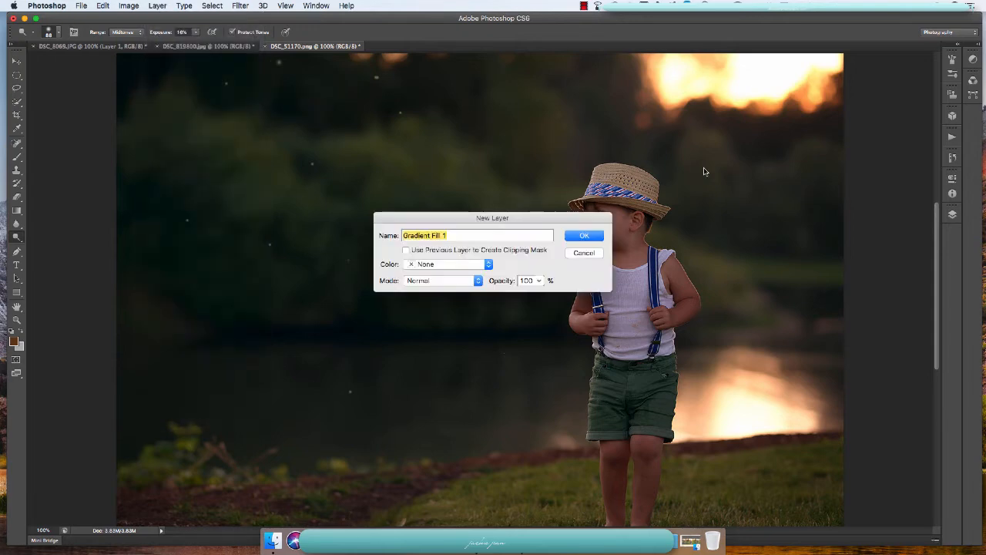
left_click(594, 235)
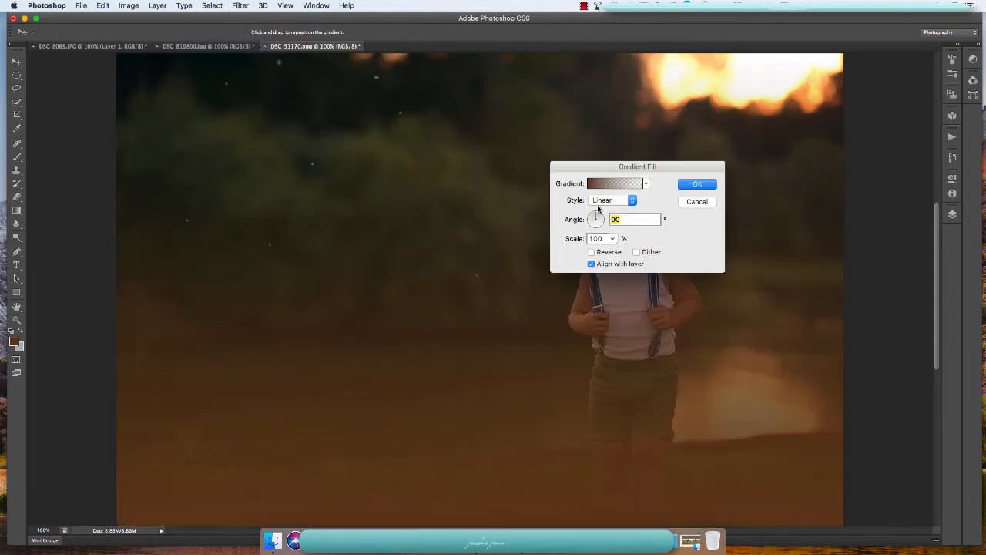
left_click_drag(661, 165, 450, 226)
- Set the fill gradient's starting colour stop to pale yellow f9f7c5, sampled from the bright sunset sky
left_click(401, 170)
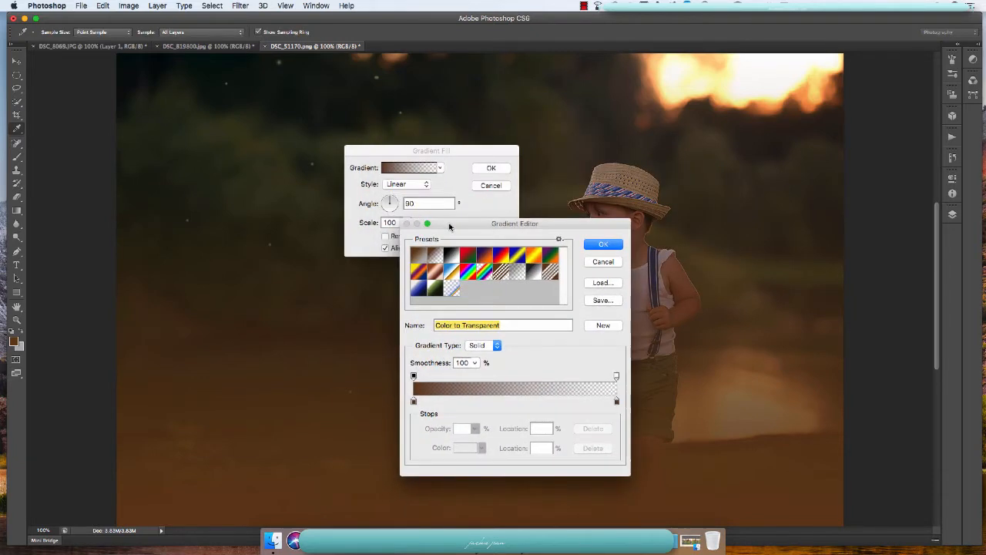
left_click(414, 401)
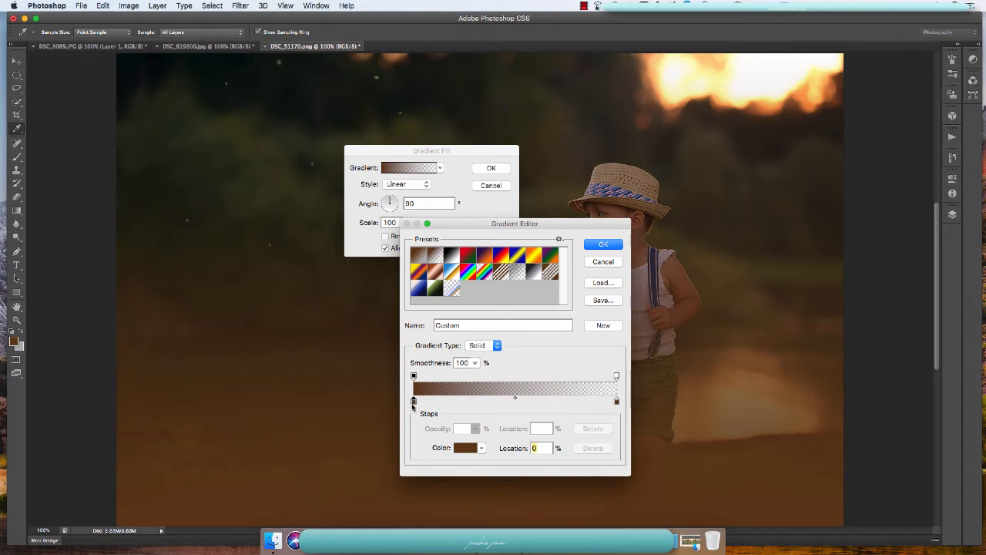
left_click(461, 451)
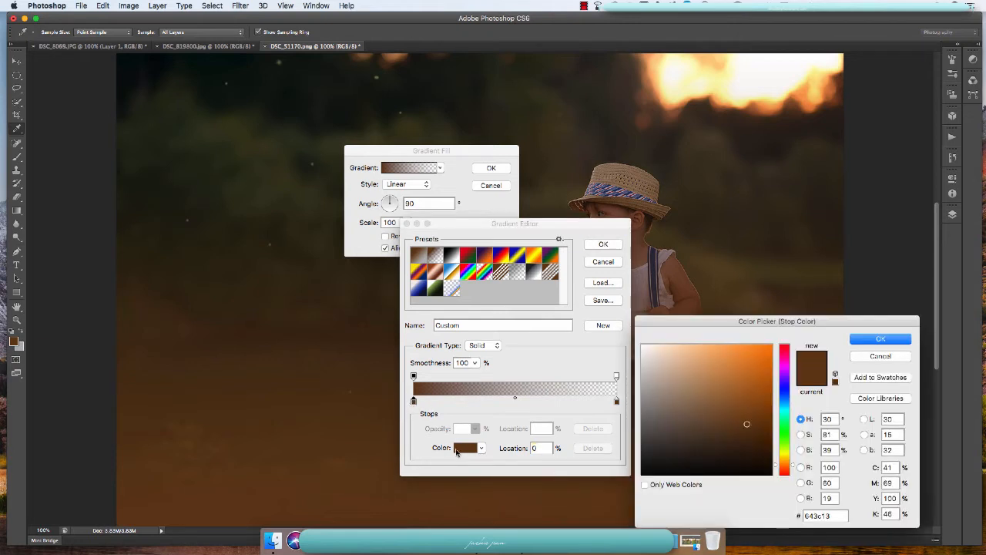
left_click(744, 80)
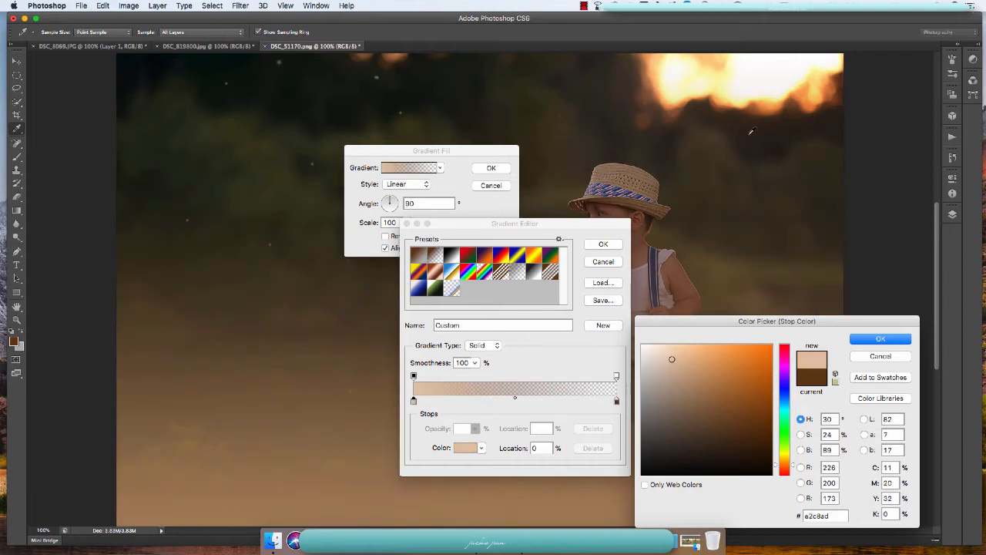
left_click(742, 94)
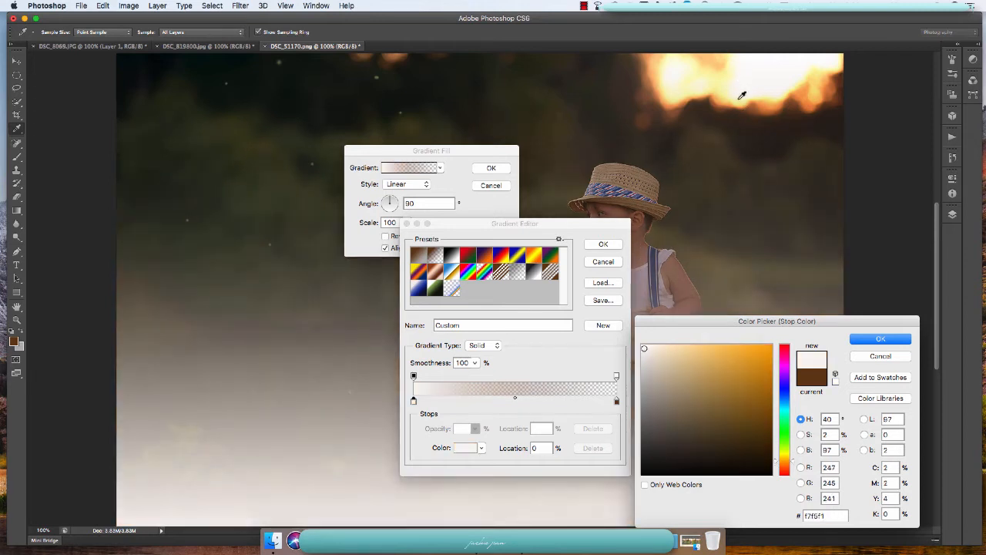
left_click(730, 87)
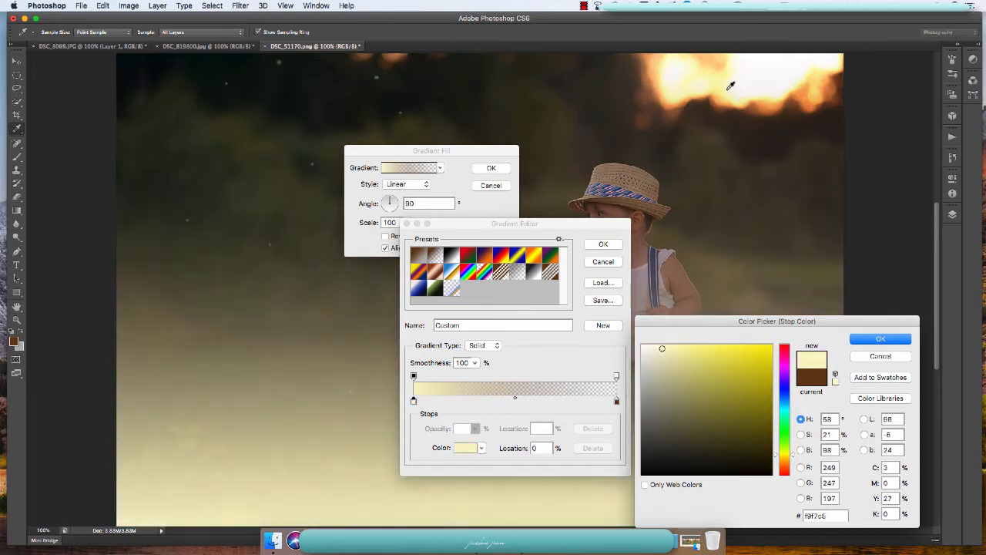
left_click(729, 91)
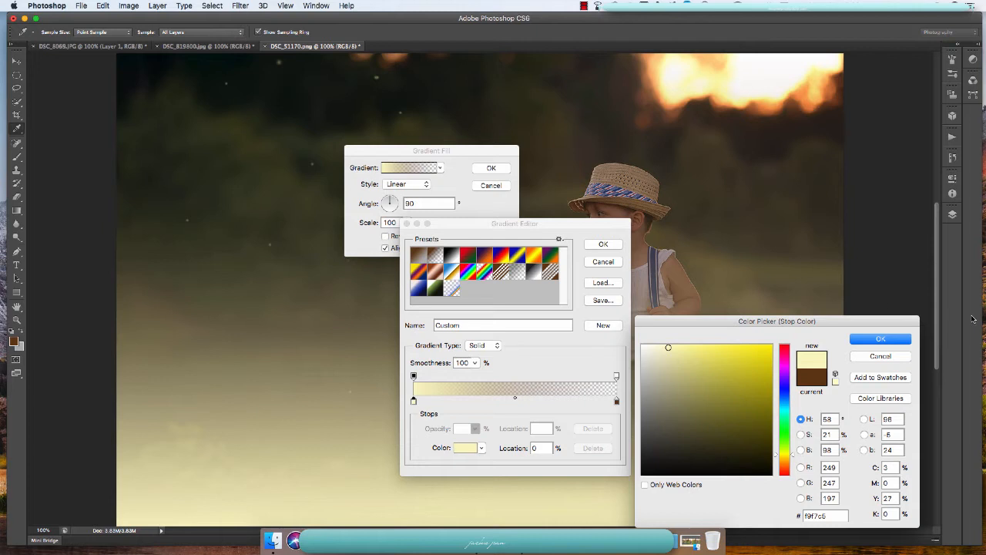
left_click(880, 338)
- Set the gradient's end colour stop to off-white fefef0, sampled from the bright sky, and accept the edited gradient
left_click(616, 402)
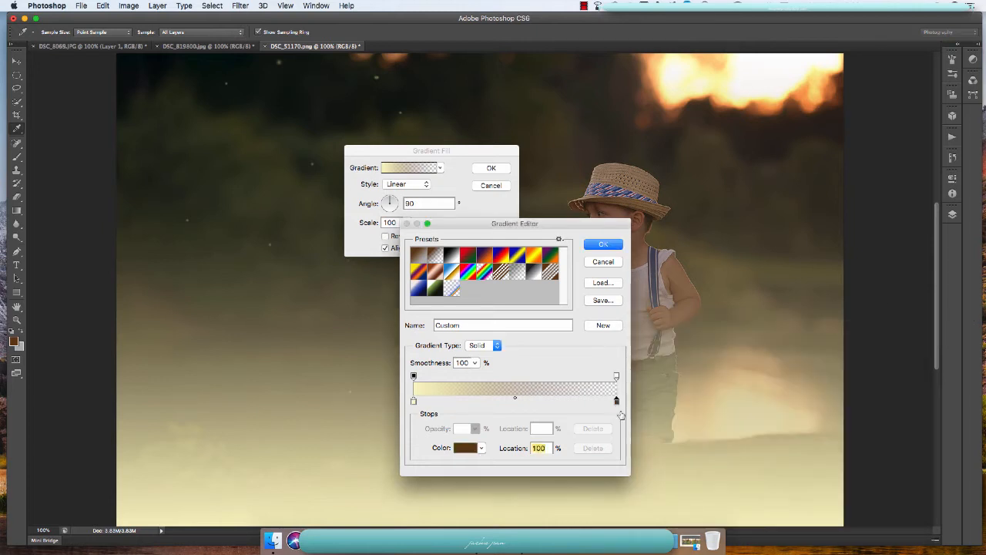
double_click(617, 402)
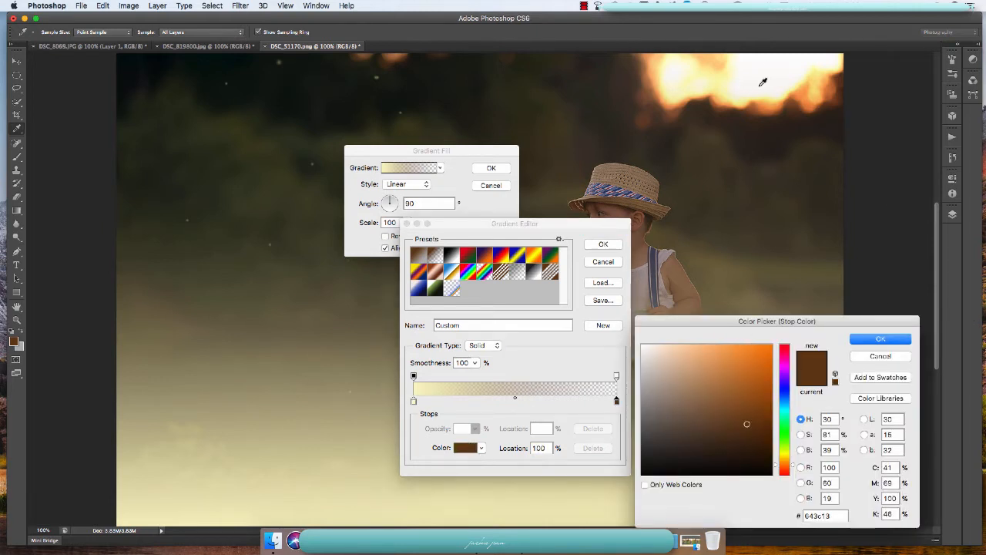
left_click(799, 79)
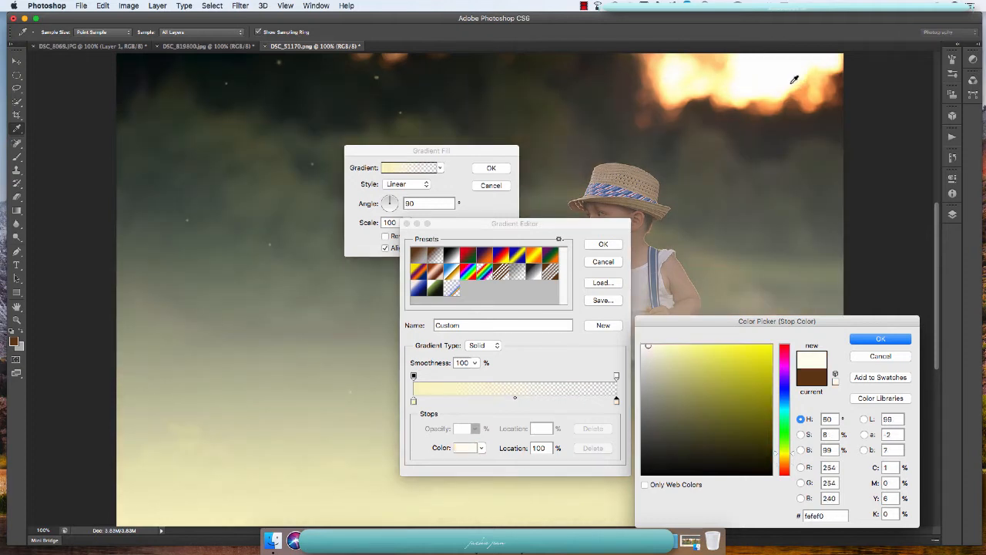
left_click(879, 339)
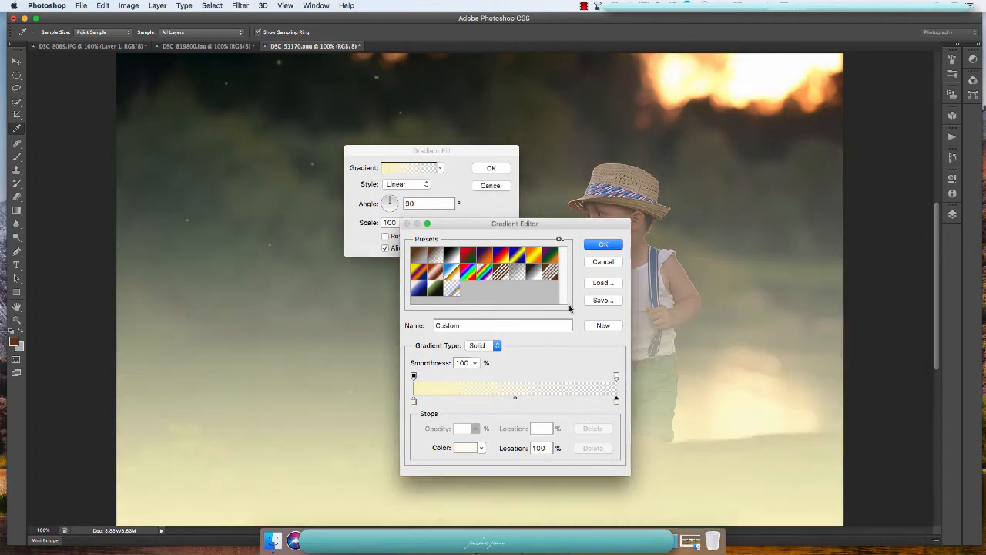
left_click(605, 248)
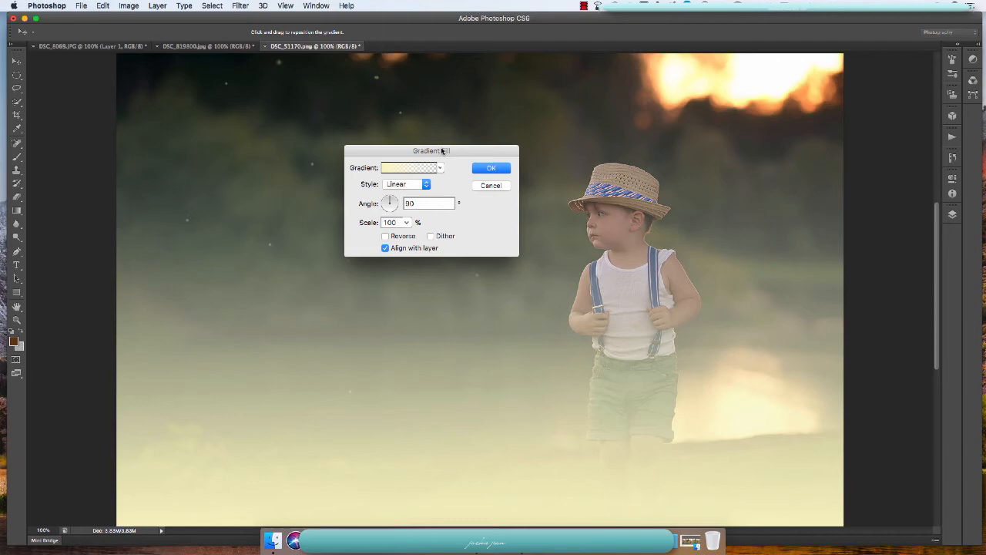
- Change the gradient fill's style to Radial and centre it on the sunlit sky above the boy
left_click(399, 185)
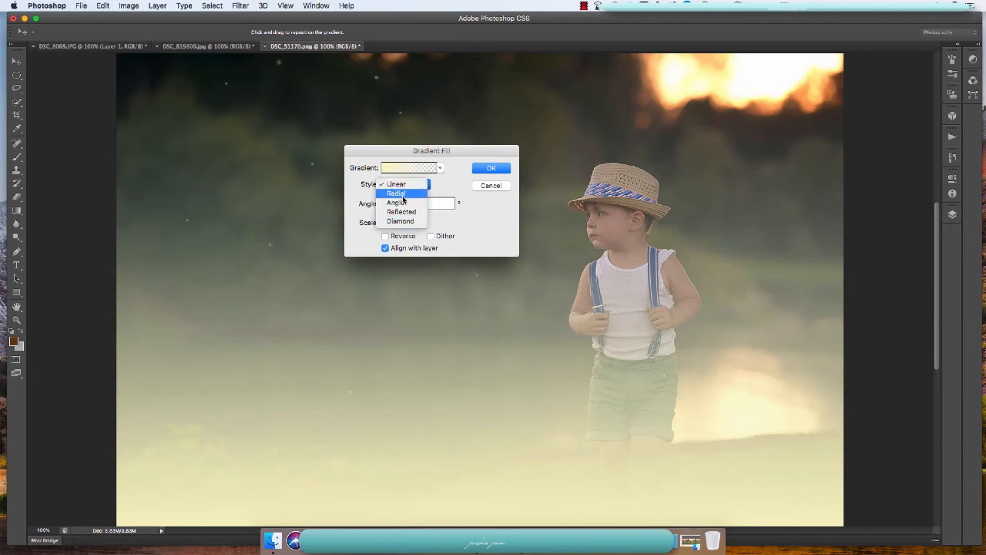
left_click(397, 193)
left_click_drag(459, 318, 734, 102)
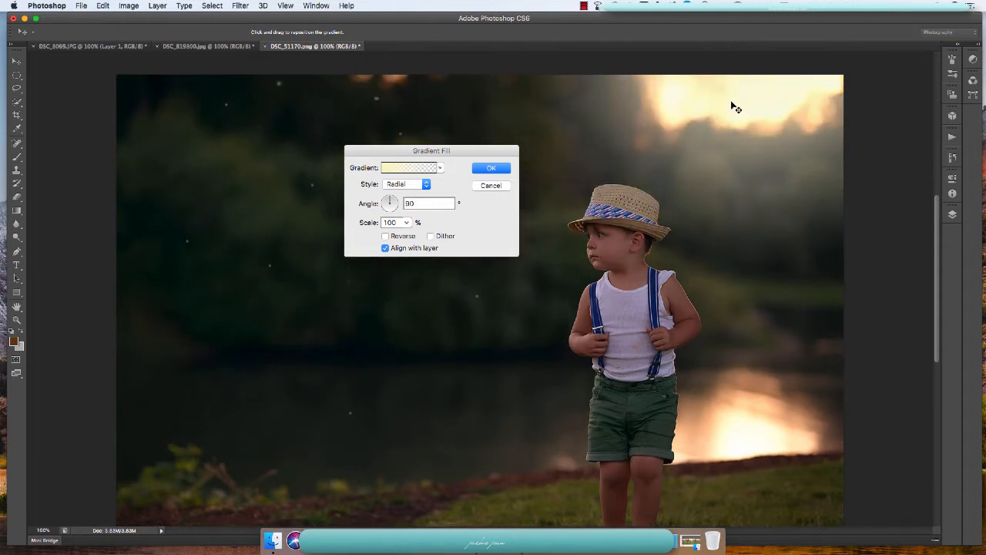
- Set the radial gradient fill's scale to 94% and apply the fill layer
left_click(406, 222)
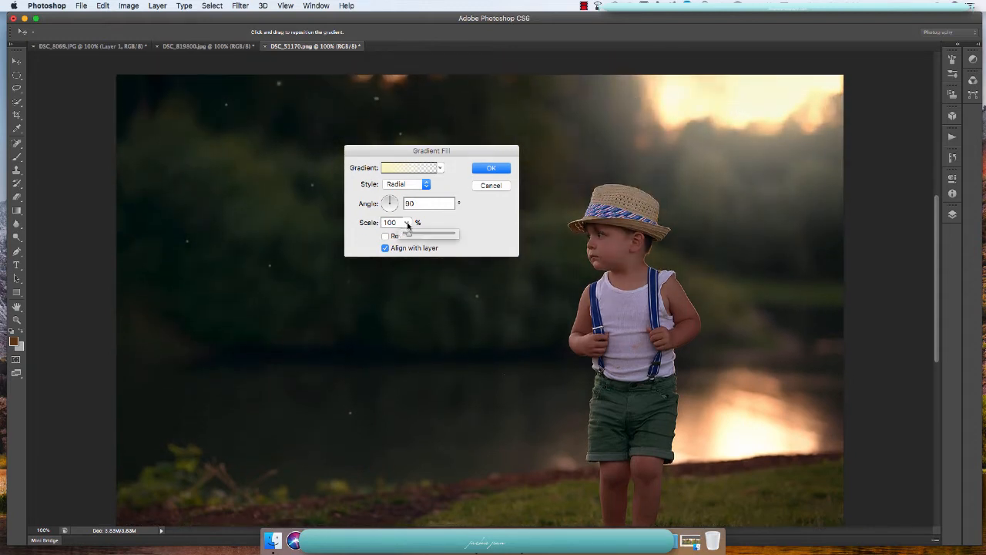
left_click_drag(406, 234, 409, 237)
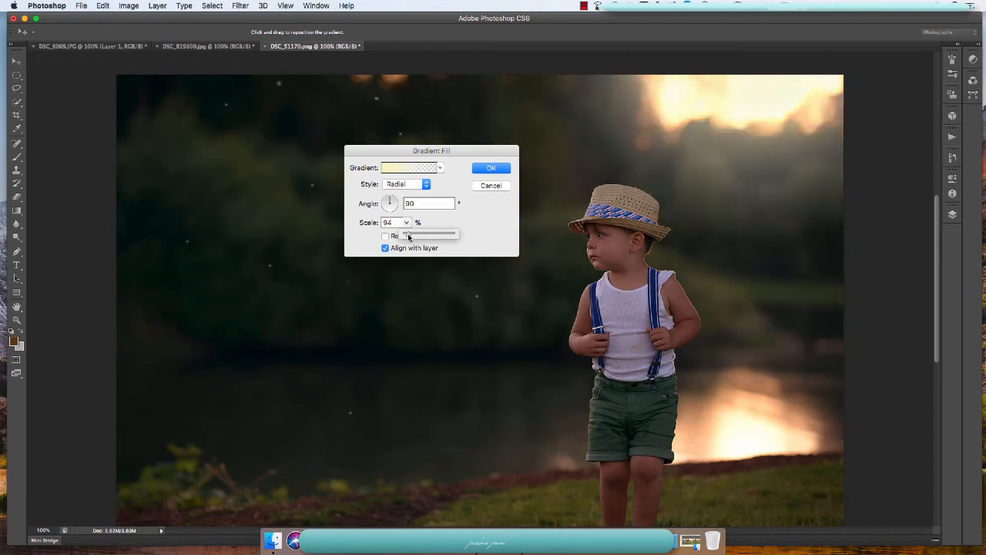
left_click(491, 169)
key("o")
scroll(903, 158, "down", 1)
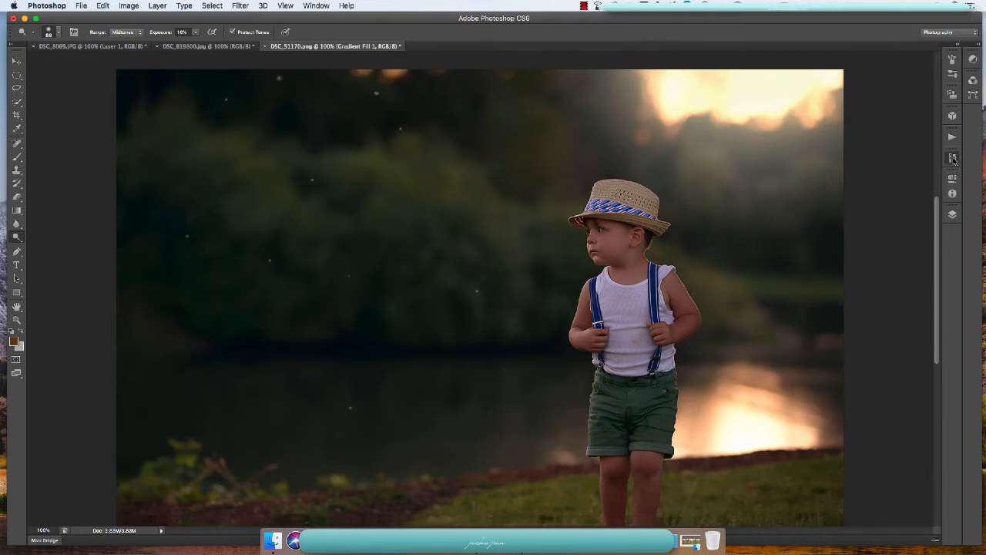
- Save a history snapshot of the gradient version, compare it with Snapshot 4, and return the image to Snapshot 4
left_click(953, 158)
left_click(909, 532)
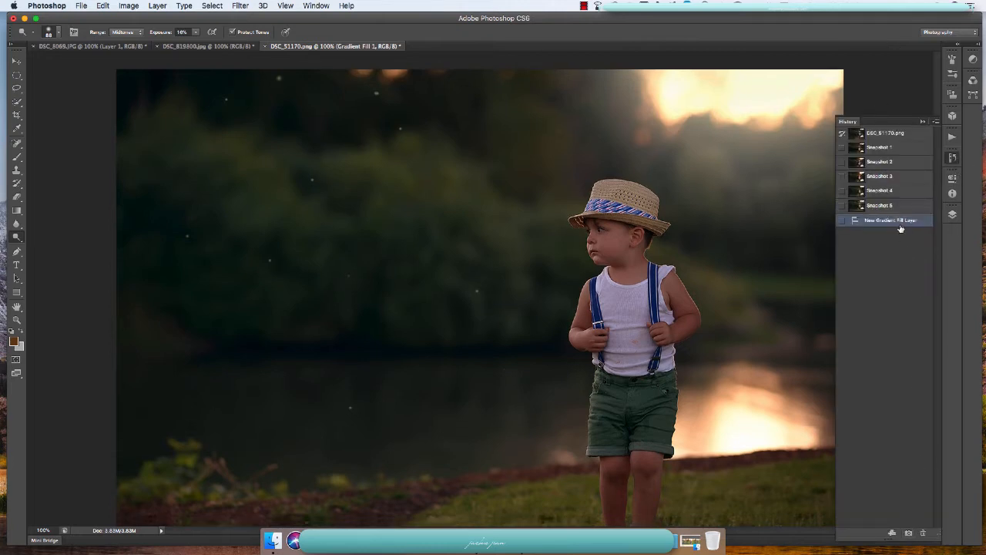
left_click(894, 195)
left_click(893, 206)
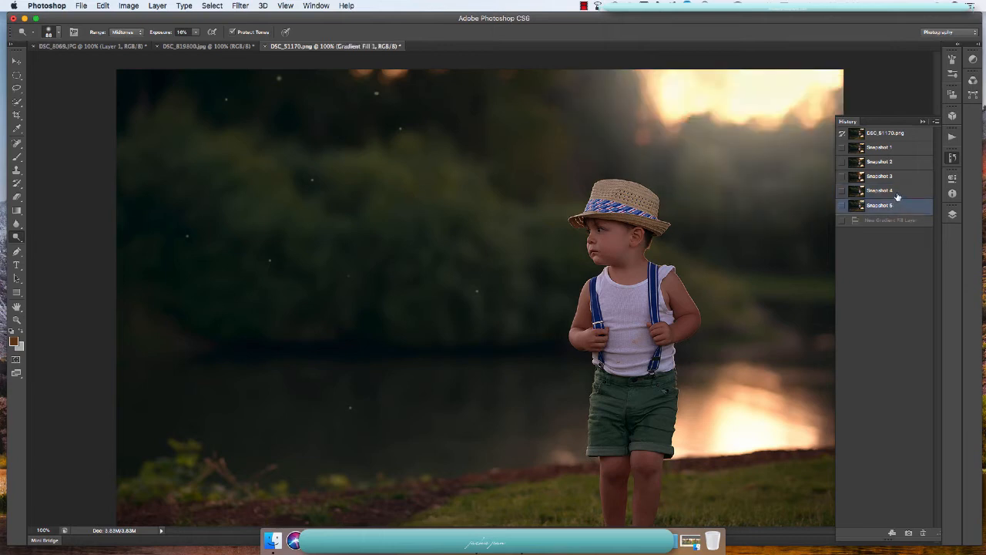
left_click(897, 197)
left_click(896, 206)
left_click(898, 197)
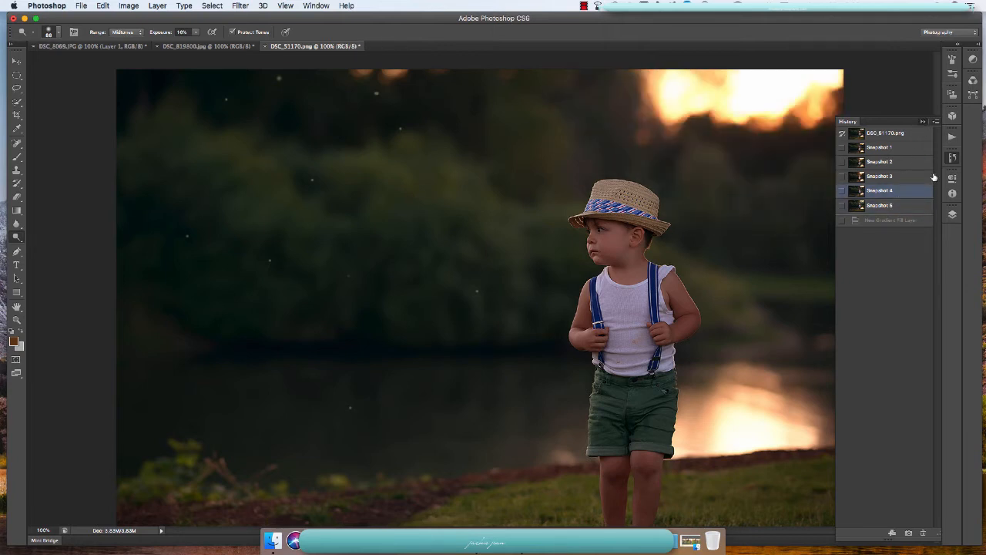
left_click(923, 121)
- Add a new empty layer above the Background layer
left_click(952, 215)
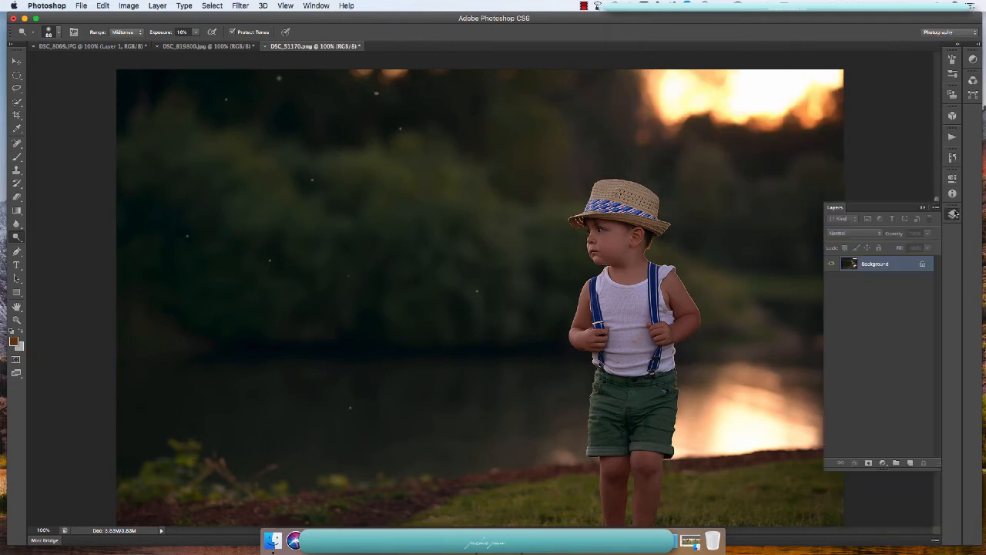
left_click(909, 463)
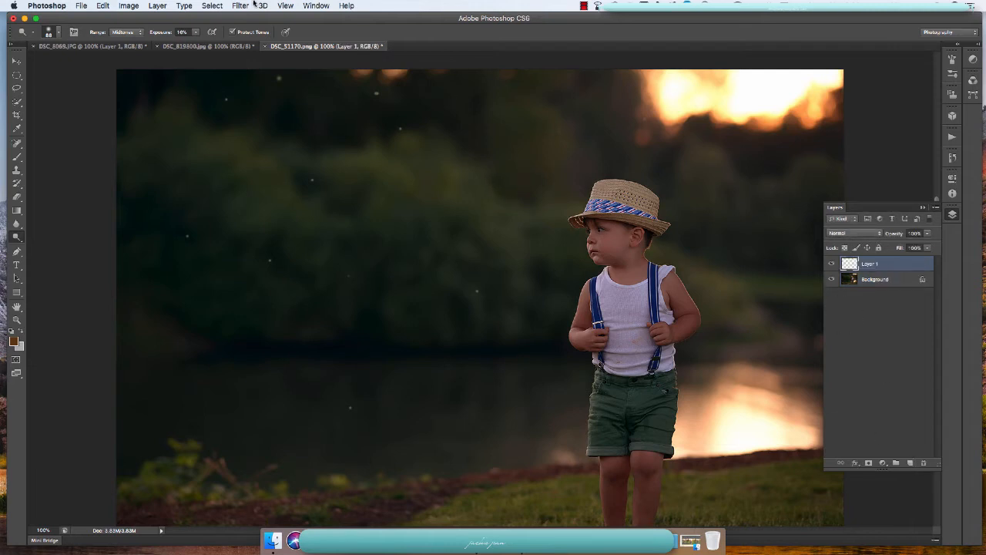
left_click(161, 6)
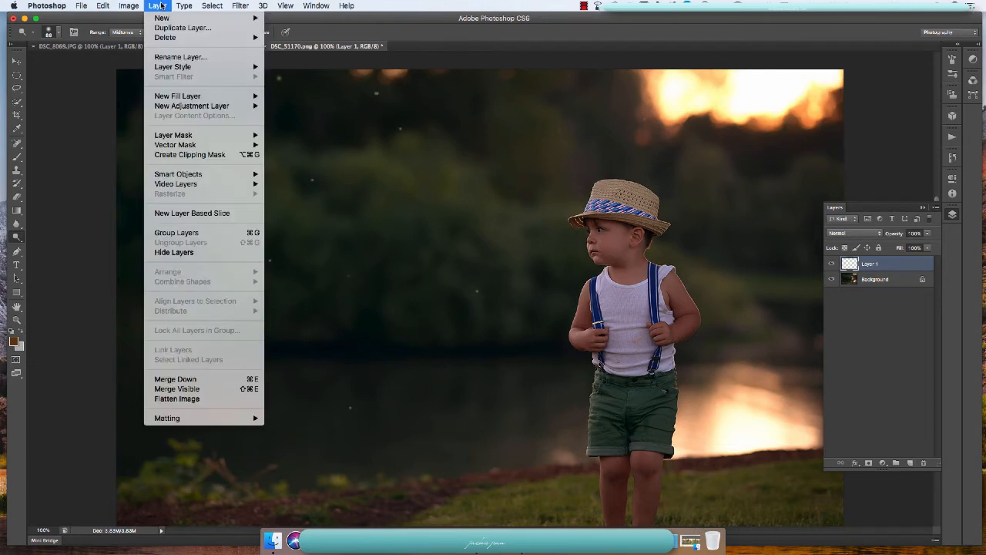
- Draw a small radial white-yellow-to-red-orange gradient on the new layer, centred just below the bright sky above the boy
left_click(17, 211)
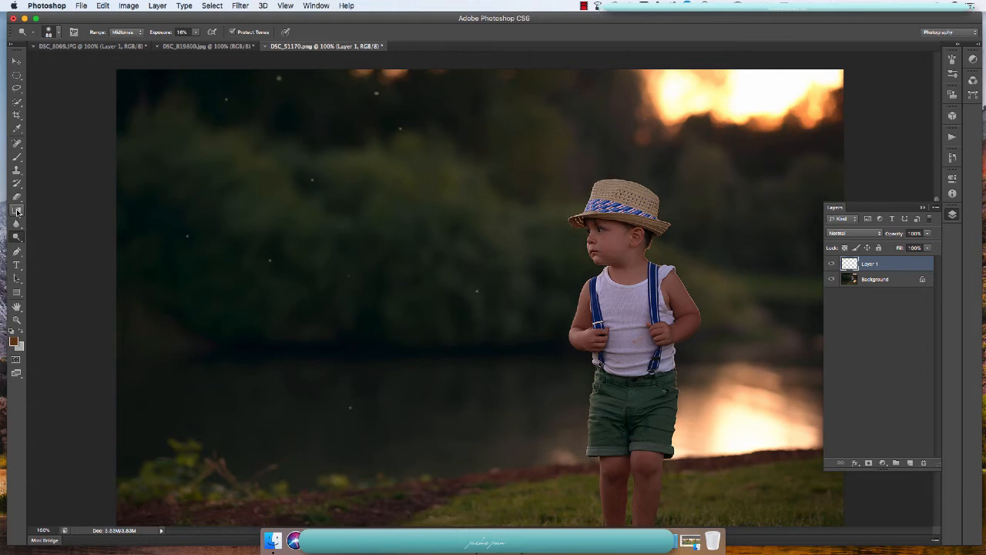
left_click(17, 211)
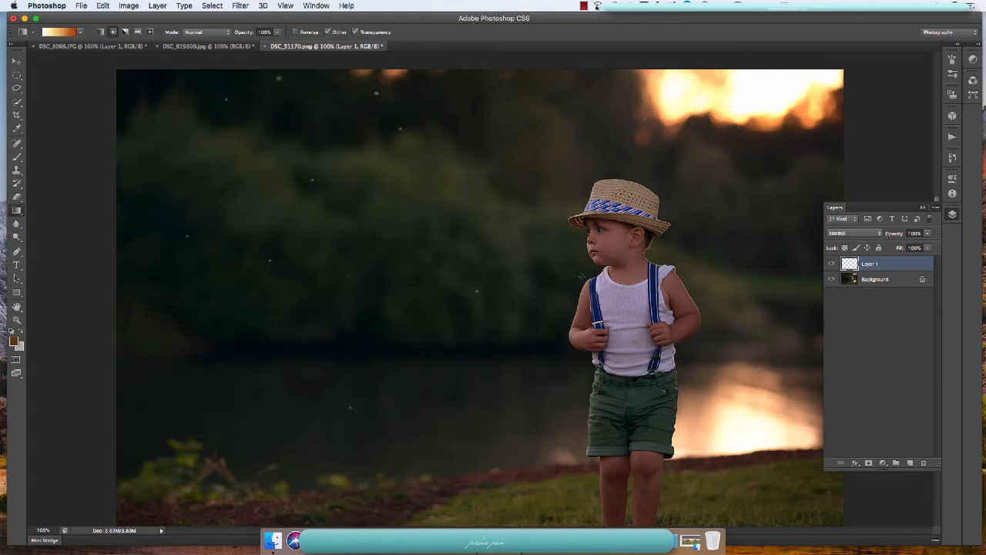
left_click(62, 33)
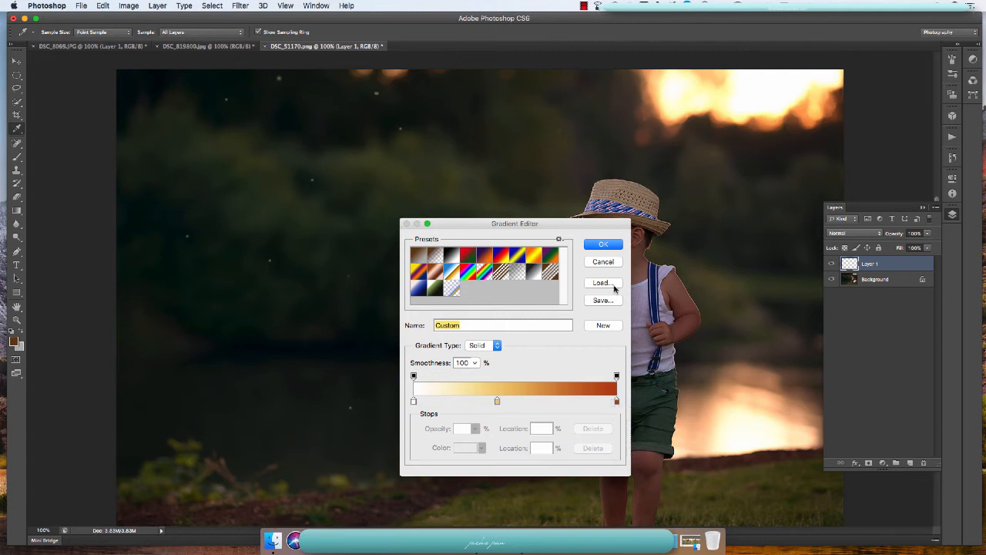
left_click(610, 245)
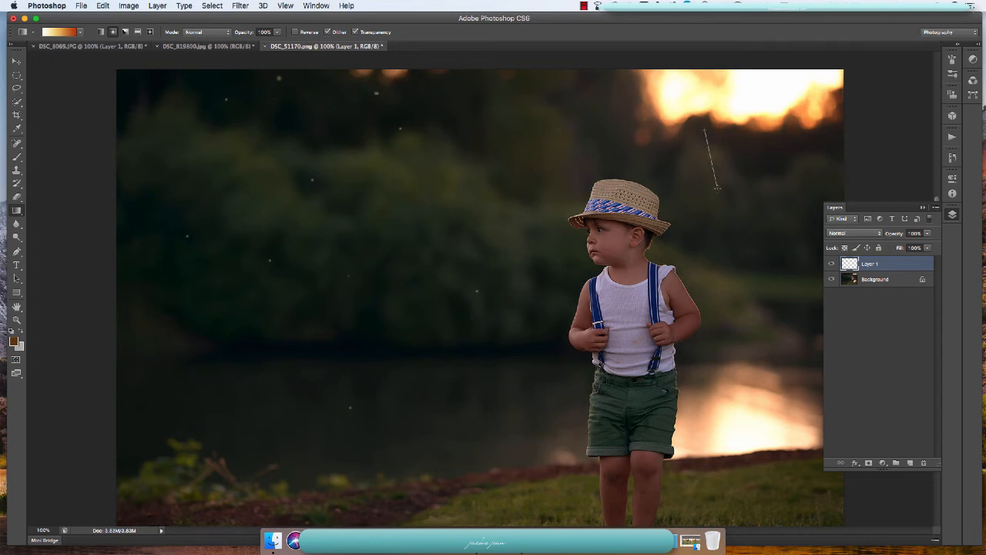
left_click_drag(717, 188, 717, 188)
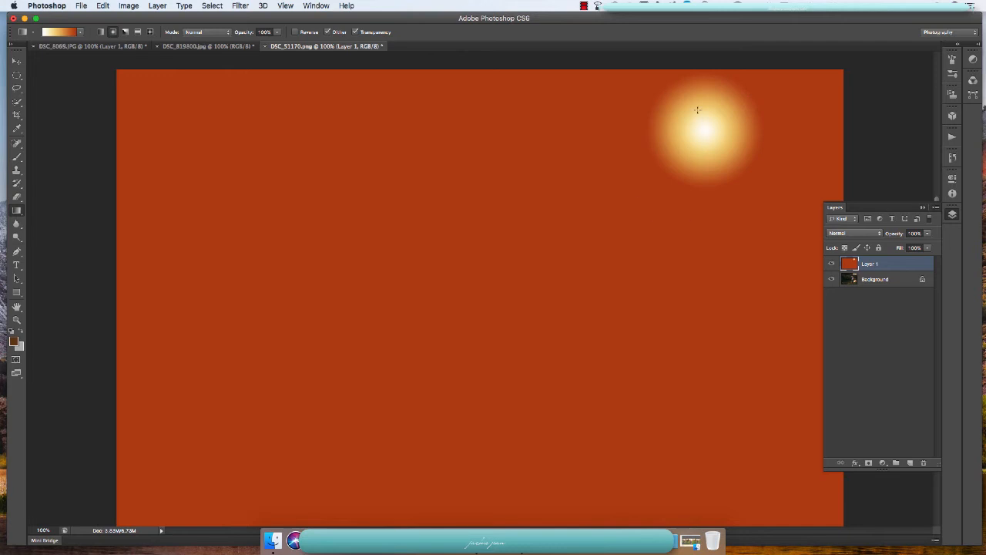
- Make an elliptical selection around the glowing circle of the radial gradient
left_click(17, 77)
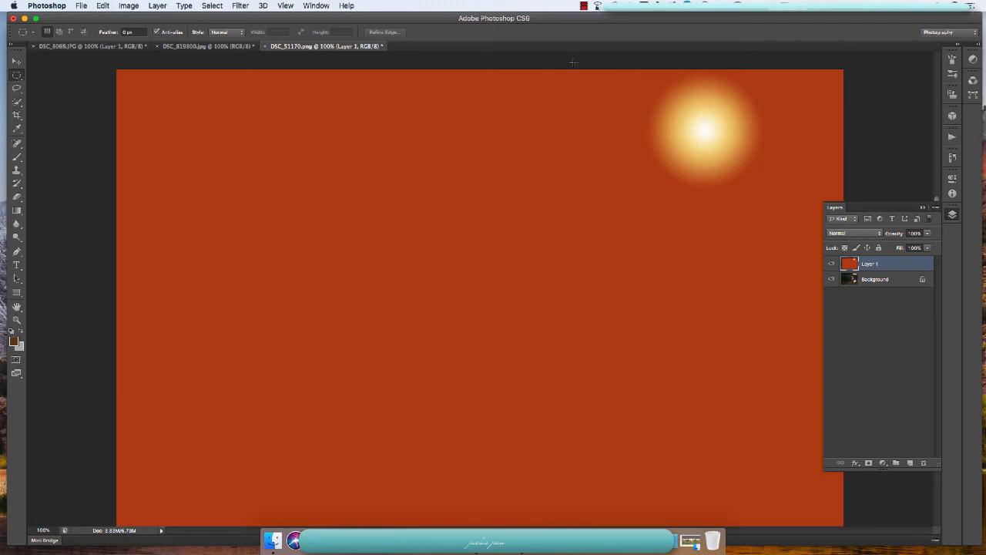
left_click_drag(658, 80, 751, 158)
- Set the gradient layer's blend mode to Screen and mask the layer to the circular selection
left_click(853, 233)
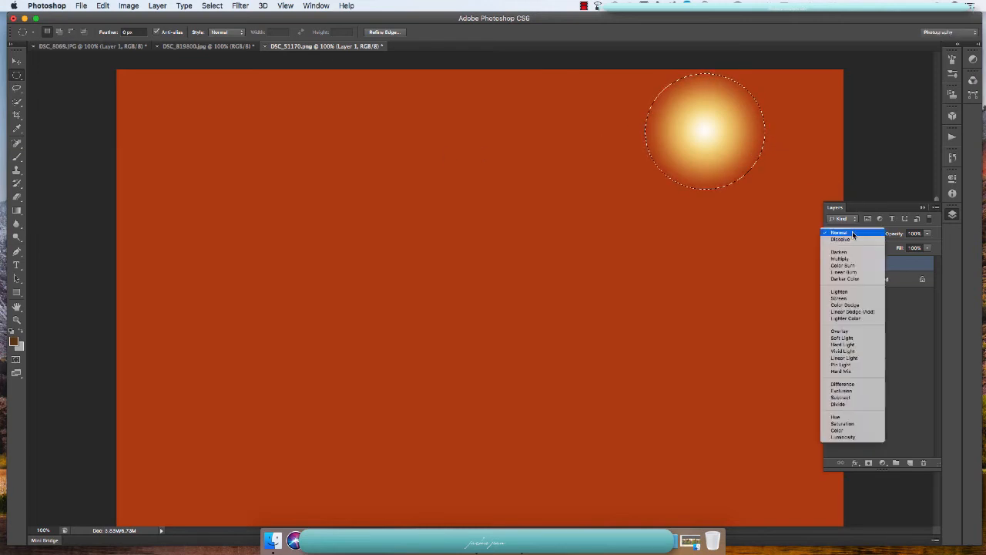
left_click(841, 299)
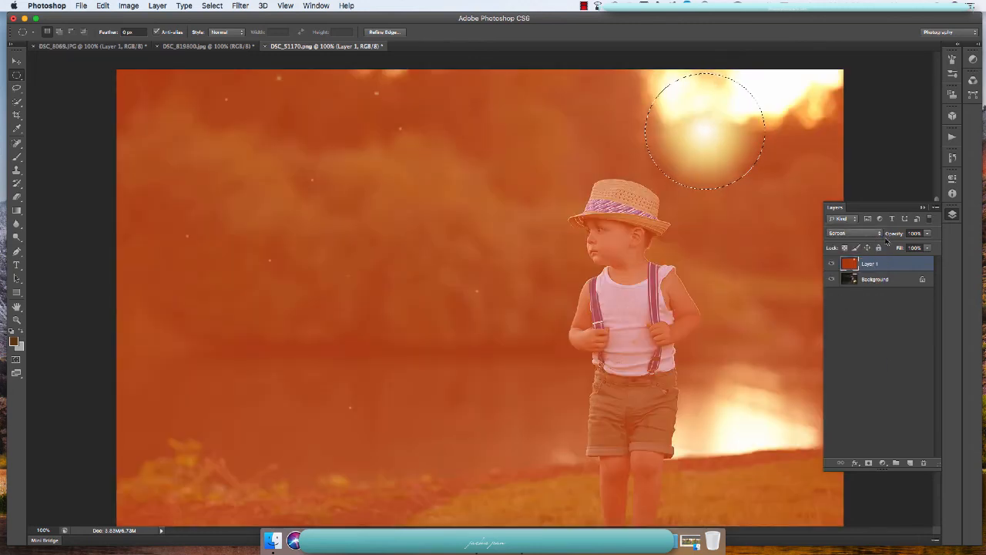
left_click(870, 463)
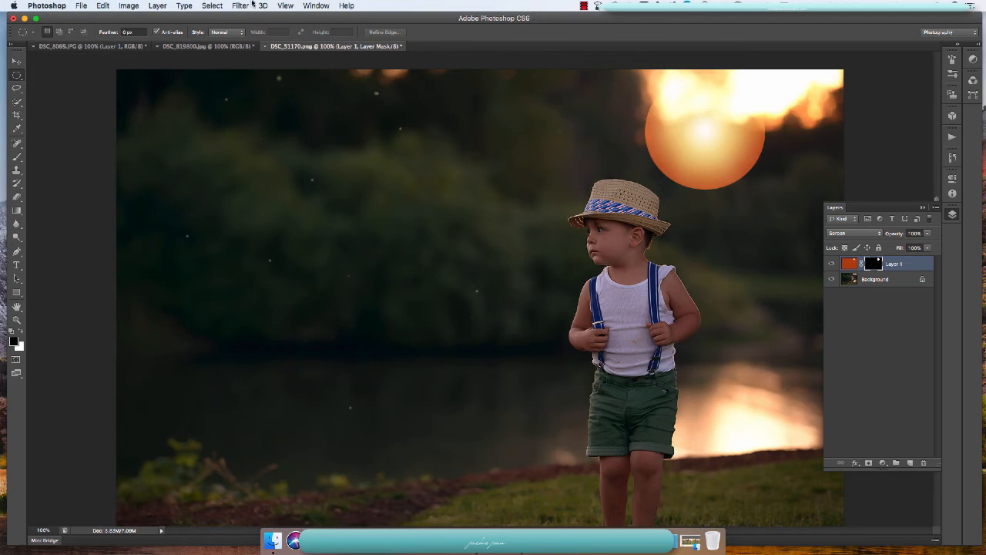
- Soften the circular layer mask with a Gaussian Blur of 48.7 pixels radius
left_click(240, 5)
mouse_move(241, 127)
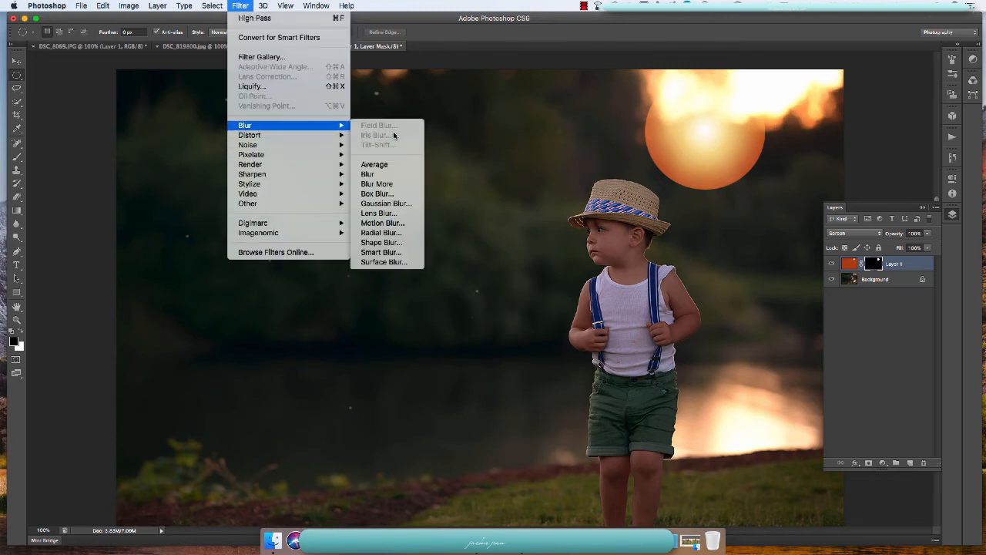
left_click(383, 203)
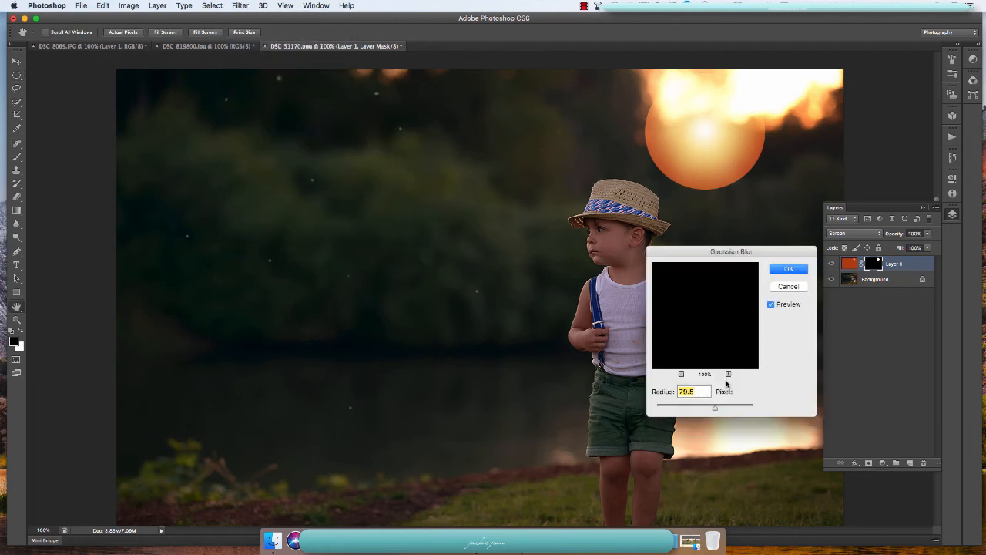
left_click(704, 408)
left_click_drag(704, 408, 707, 409)
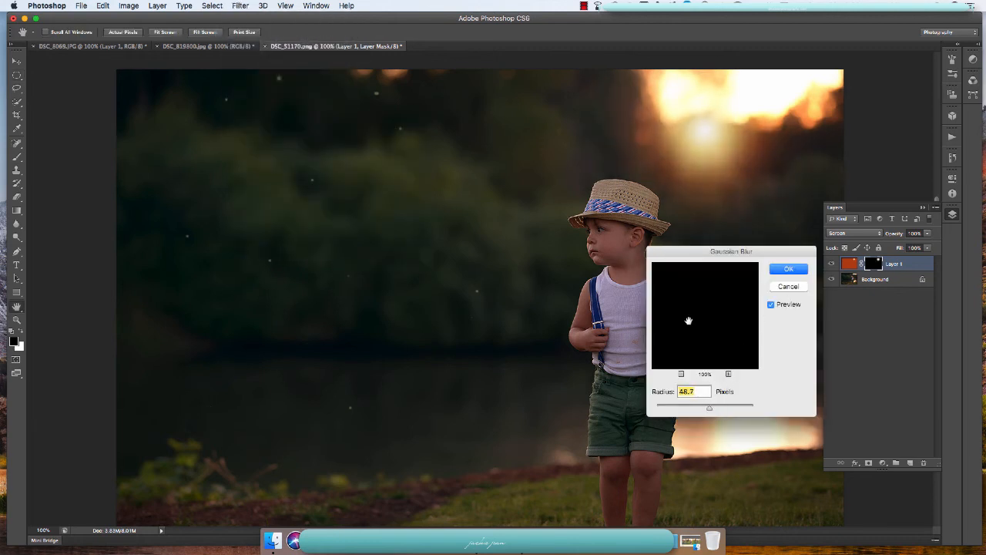
left_click(787, 268)
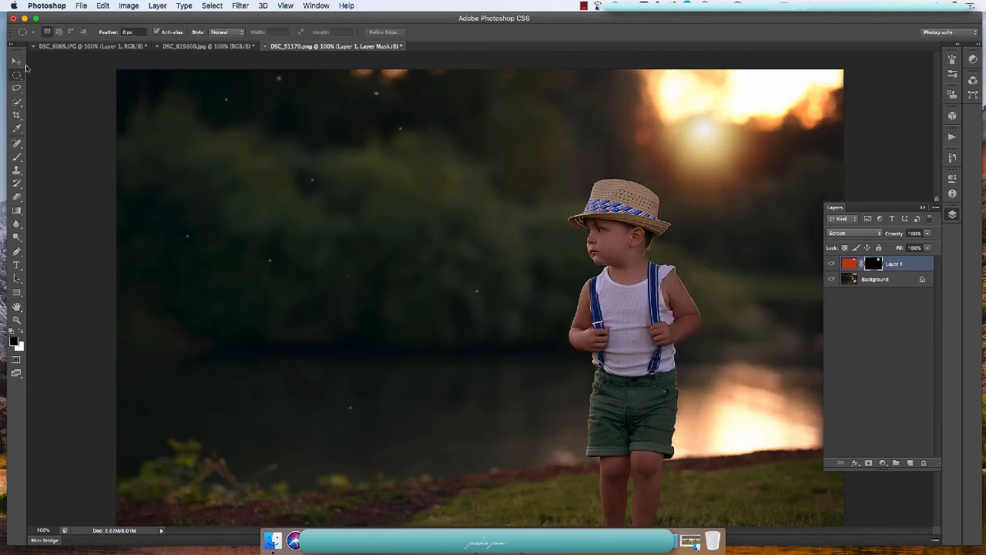
- Move the glow slightly up and left into the bright sky, and toggle Layer 1's visibility to compare before and after
left_click(17, 62)
left_click_drag(695, 127, 670, 122)
left_click(831, 264)
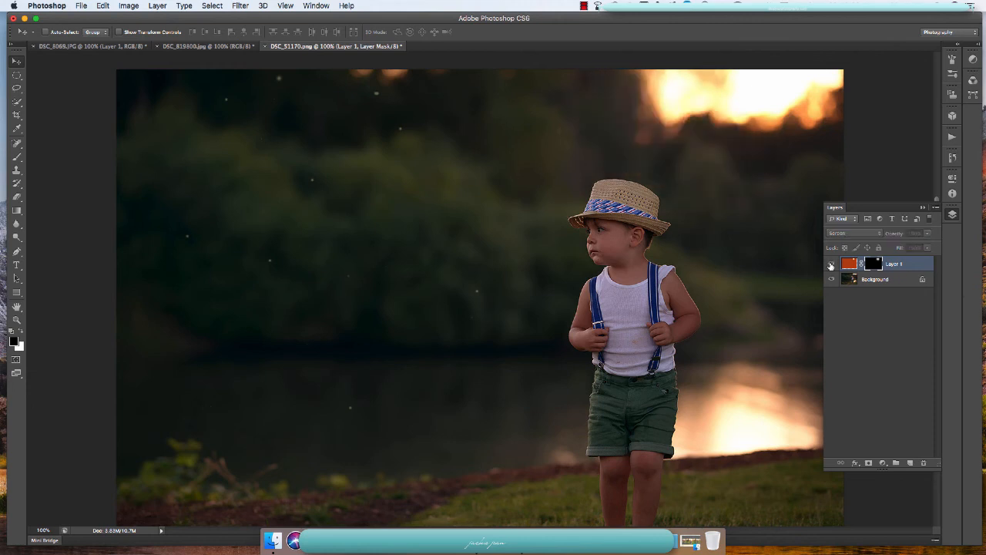
left_click(832, 263)
left_click(831, 263)
left_click(831, 263)
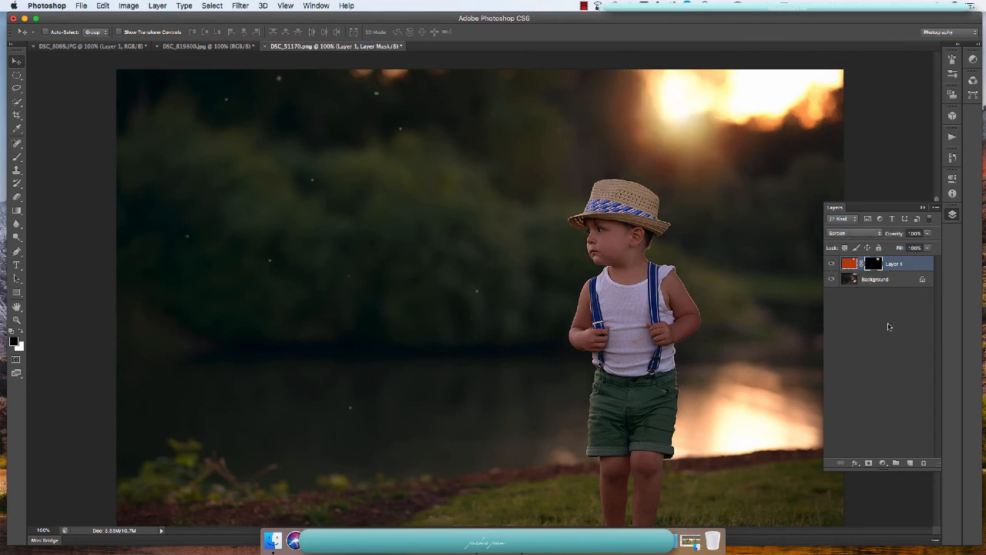
- Run the ChasingLight-Dusk action from TheHipsterCollection directly above the Background layer
left_click(887, 283)
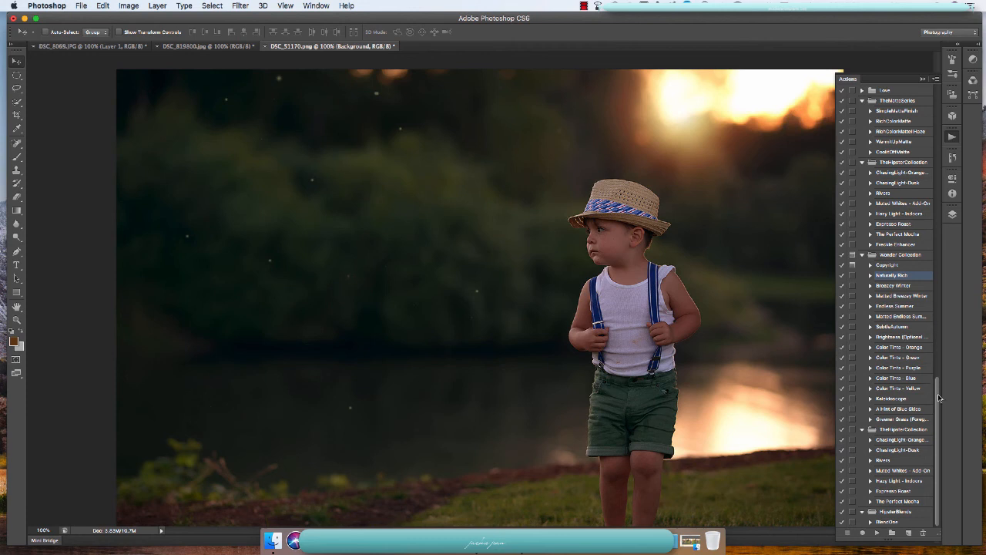
left_click_drag(938, 404, 938, 396)
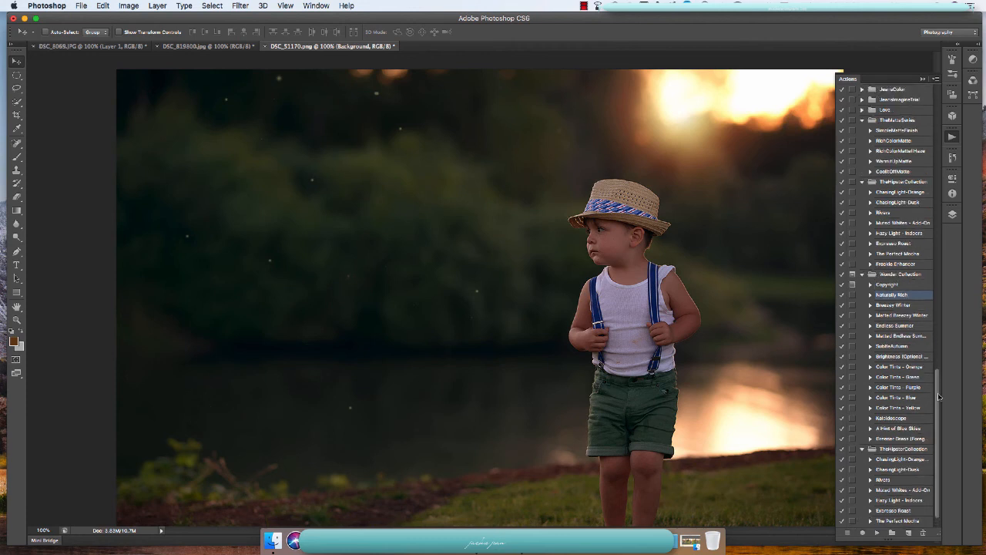
left_click(907, 195)
left_click(905, 202)
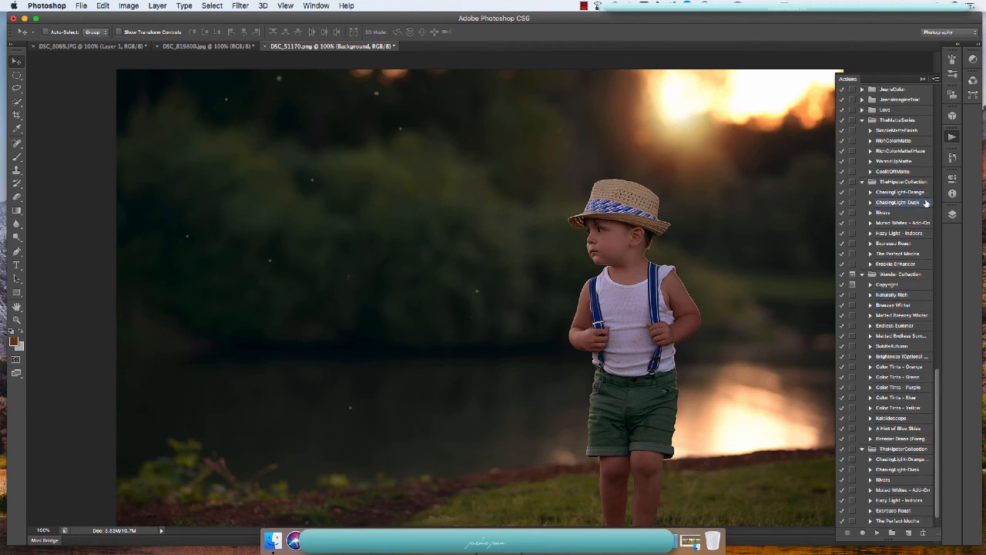
left_click(875, 532)
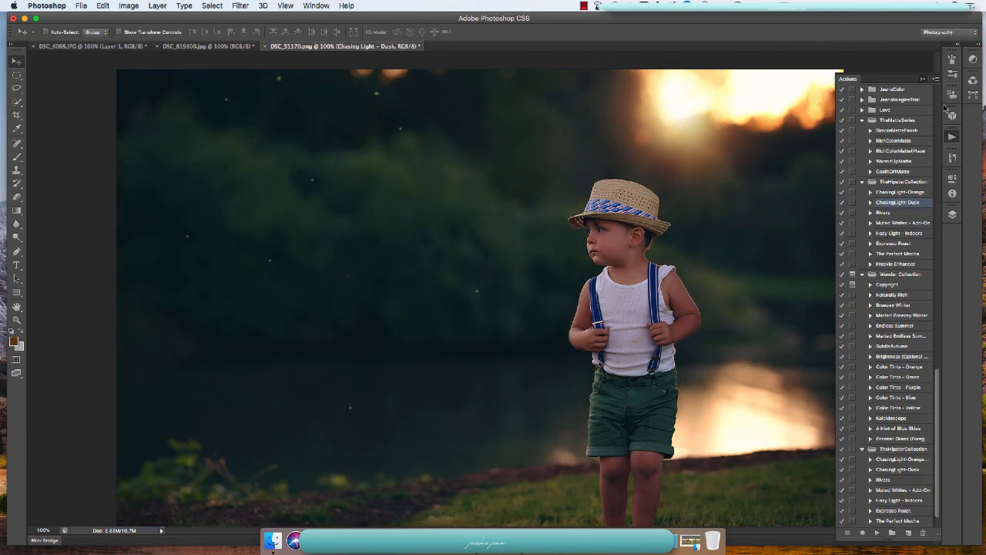
left_click(923, 79)
- Raise the opacity of the Brightness/Contrast layer in the Chasing Light - Dusk group to 100%
left_click(953, 213)
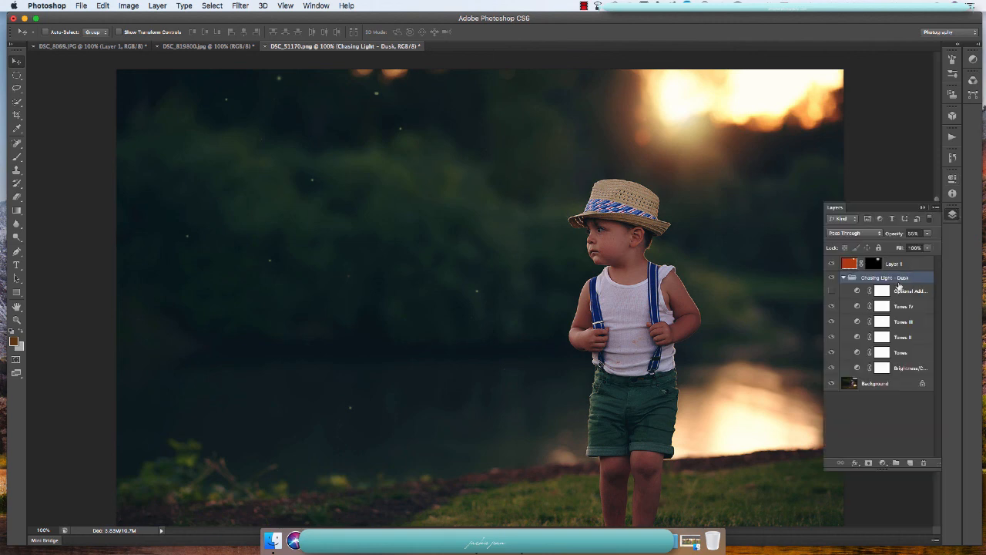
left_click(911, 369)
left_click(928, 235)
left_click_drag(924, 246, 939, 246)
left_click(922, 207)
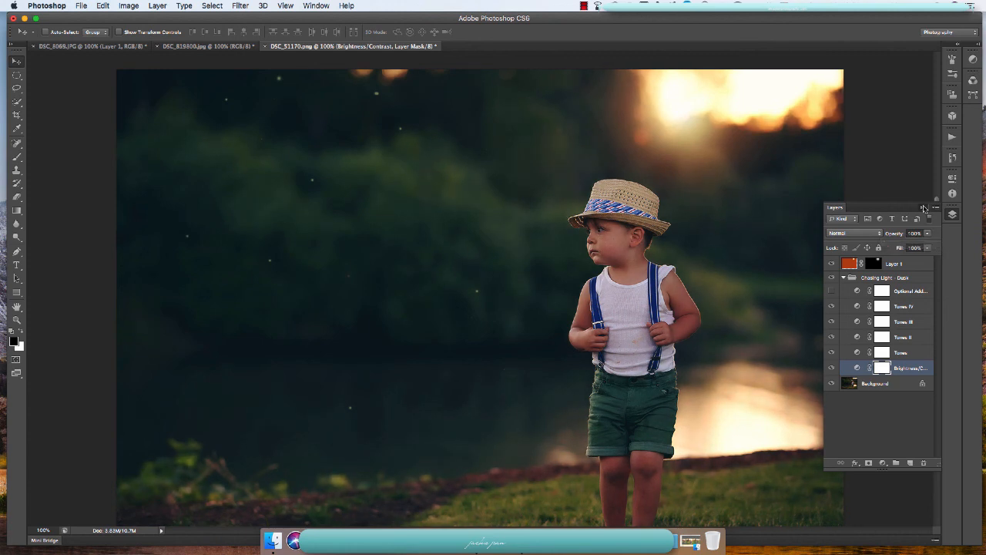
- Take a history snapshot of the current edit and compare it with Snapshot 4, finishing on the new snapshot
left_click(952, 157)
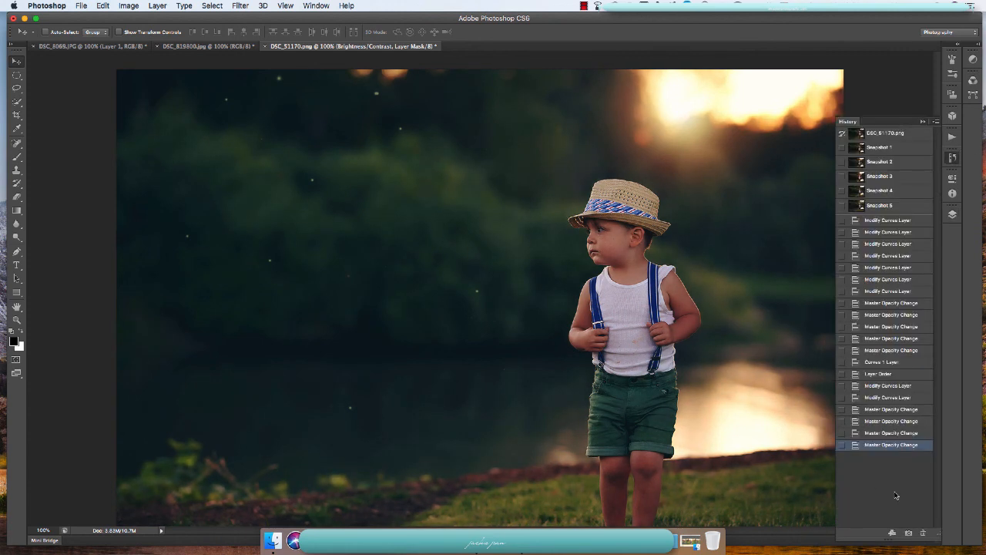
left_click(908, 532)
left_click(894, 193)
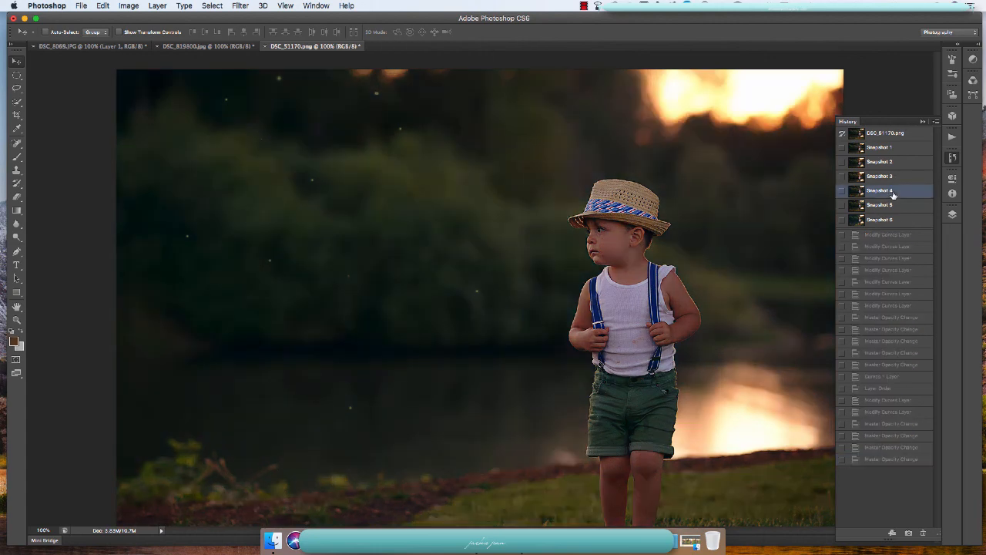
left_click(900, 222)
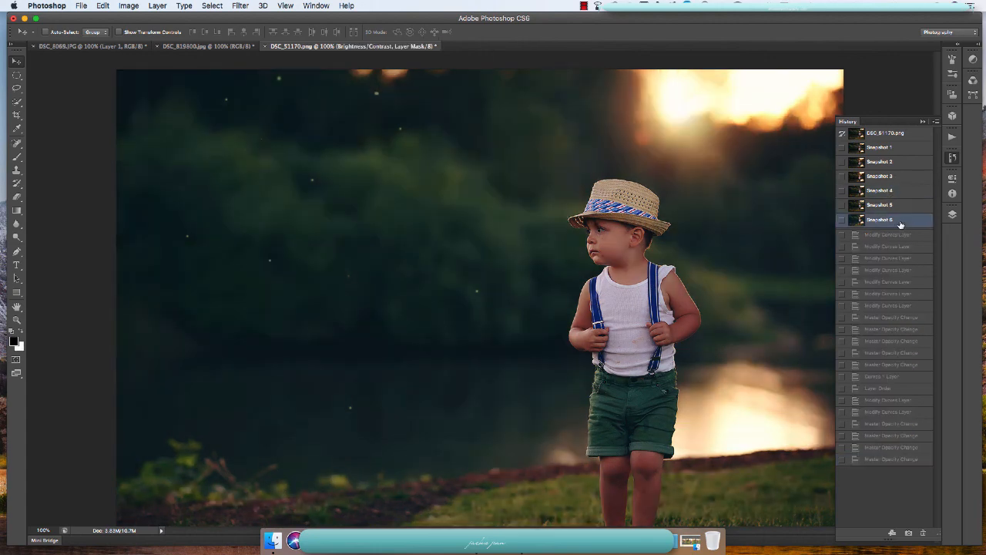
left_click(901, 191)
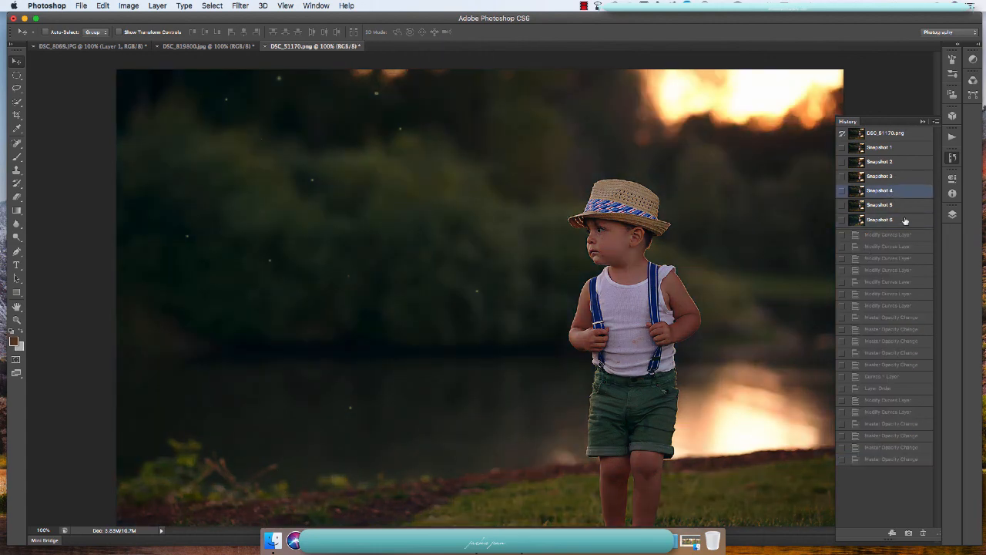
left_click(905, 221)
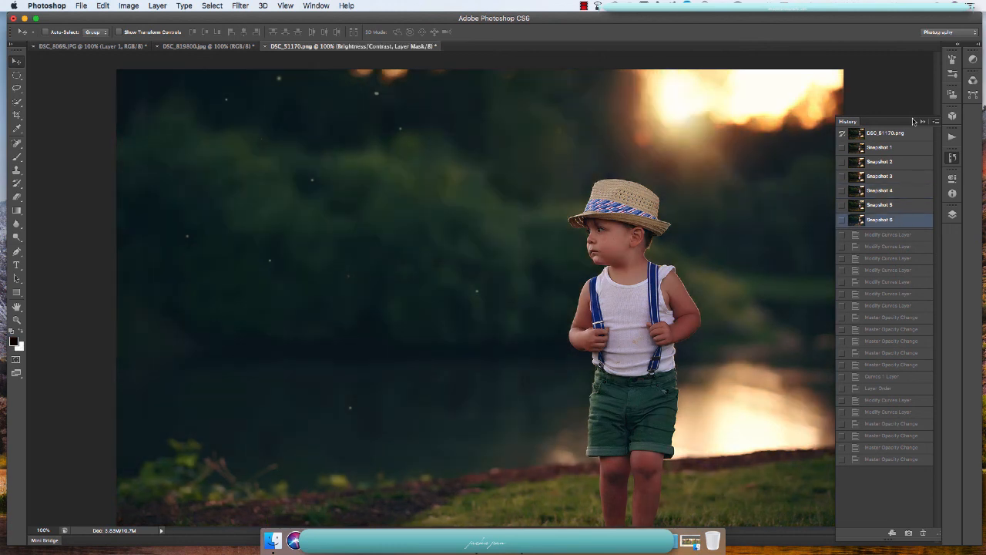
left_click(872, 99)
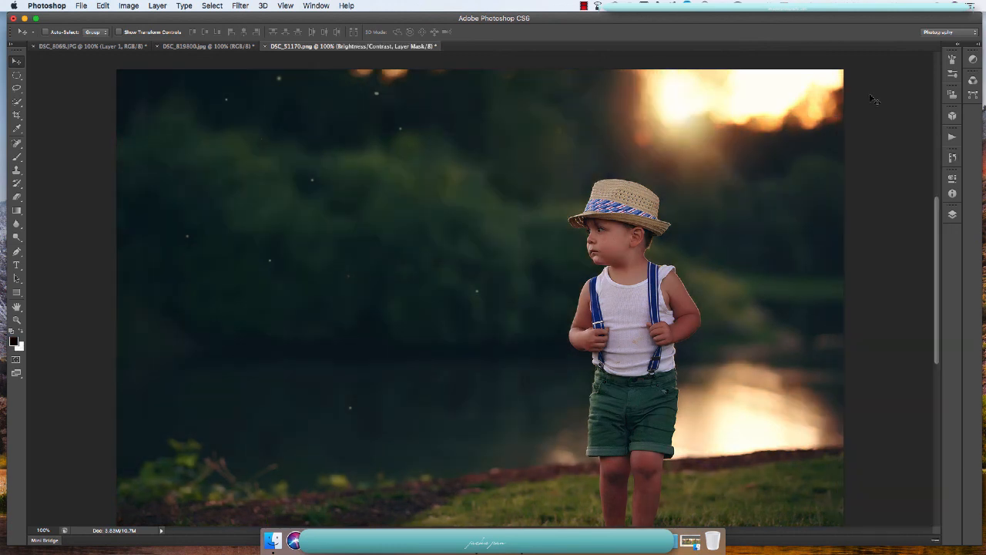